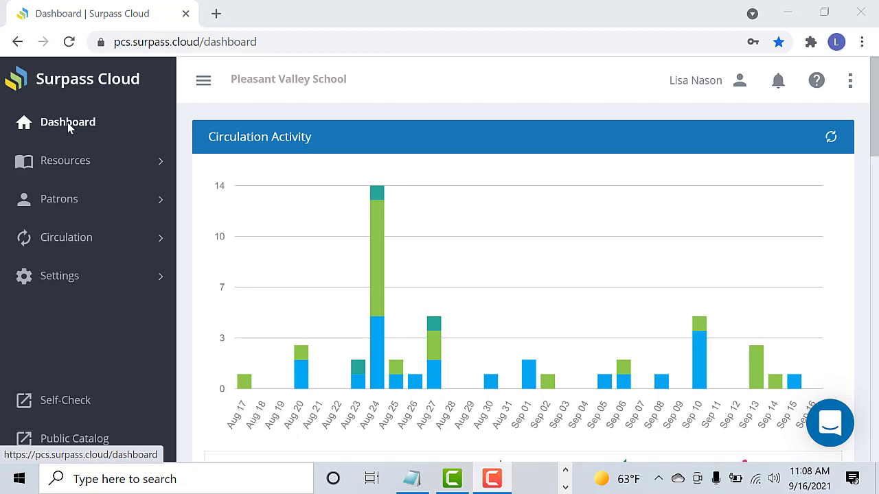
Step: Open Resources Quick Add, keeping the category set to Regular
{"action": "left_click", "coordinate": [65, 159]}
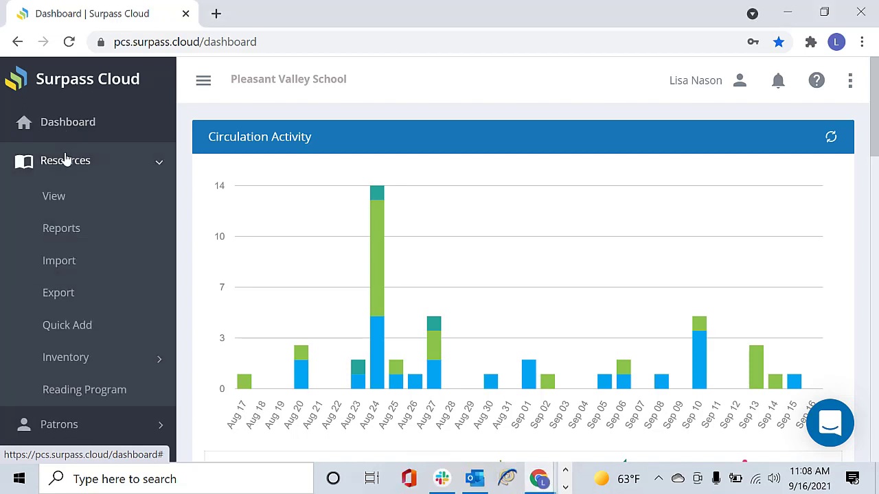
{"action": "left_click", "coordinate": [70, 329]}
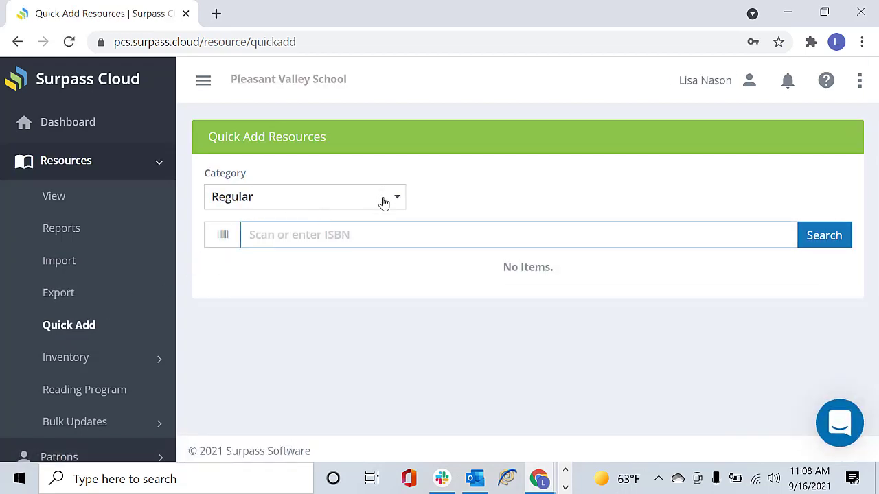
{"action": "left_click", "coordinate": [385, 203]}
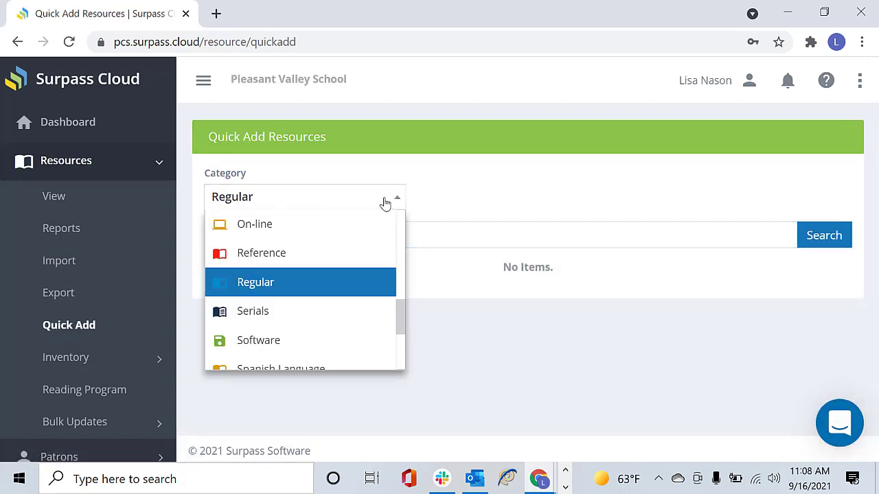
{"action": "left_click", "coordinate": [384, 202]}
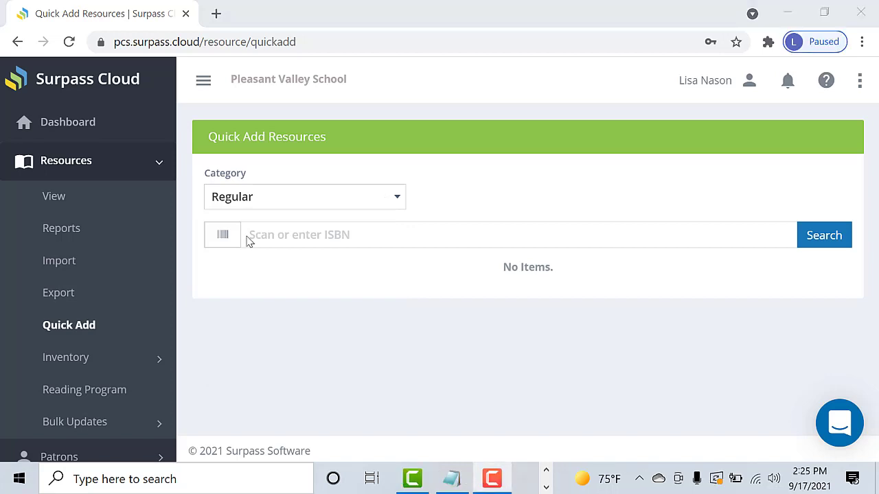
{"action": "left_click", "coordinate": [248, 235]}
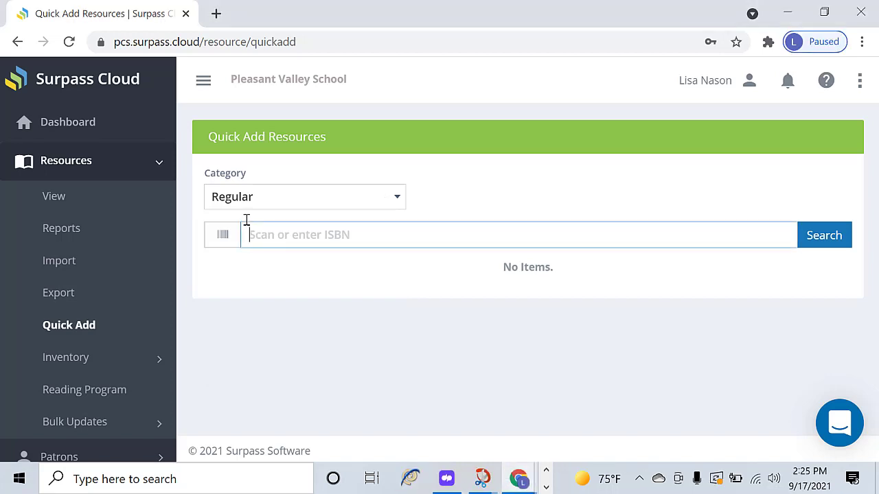
{"action": "type", "text": "9781728235202"}
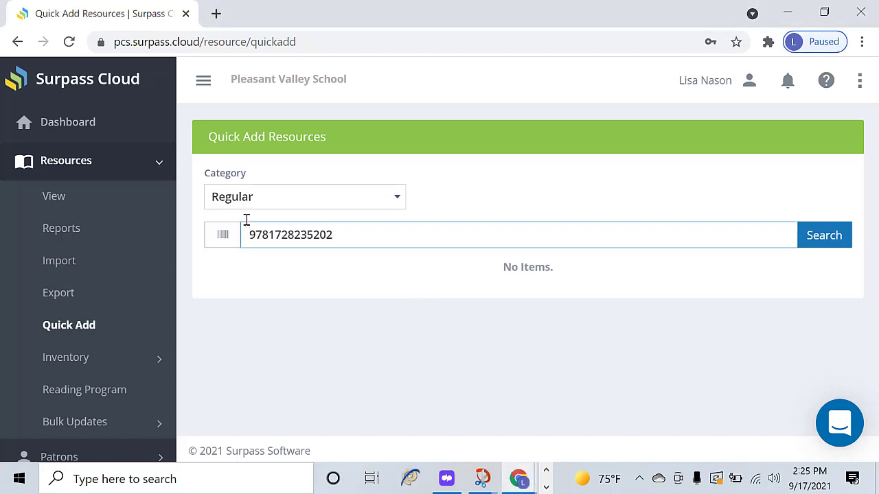
{"action": "key", "text": "Return"}
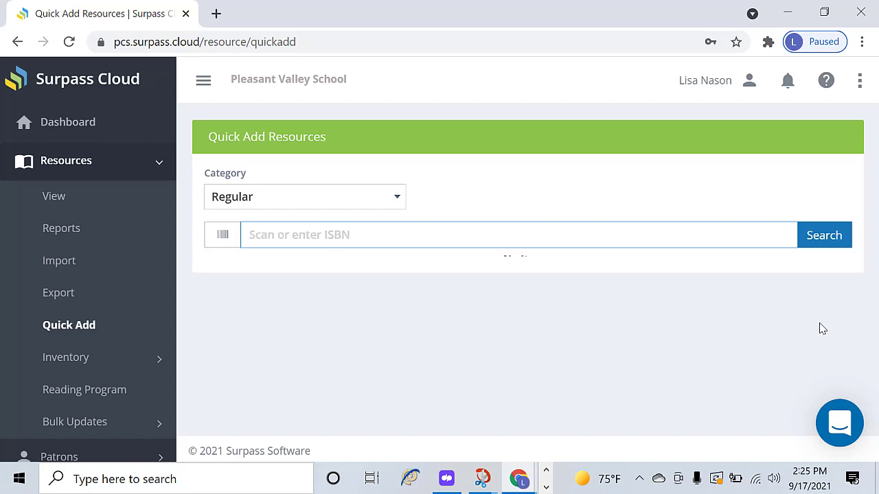
{"action": "type", "text": "9781627794152"}
{"action": "key", "text": "Return"}
{"action": "type", "text": "9781452112428"}
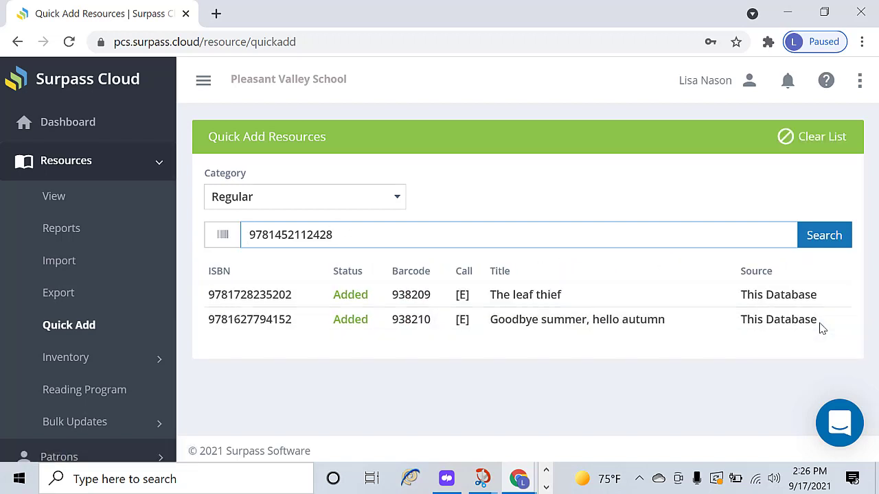
{"action": "key", "text": "Return"}
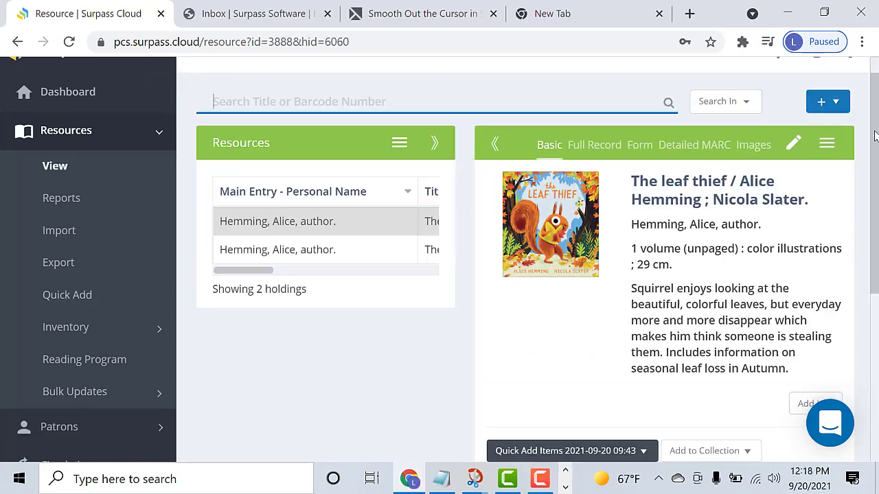
Step: Scroll down the resource page to the Holdings table
{"action": "scroll", "coordinate": [871, 175], "scroll_direction": "down", "scroll_amount": 3}
{"action": "left_click_drag", "start_coordinate": [870, 175], "coordinate": [873, 305]}
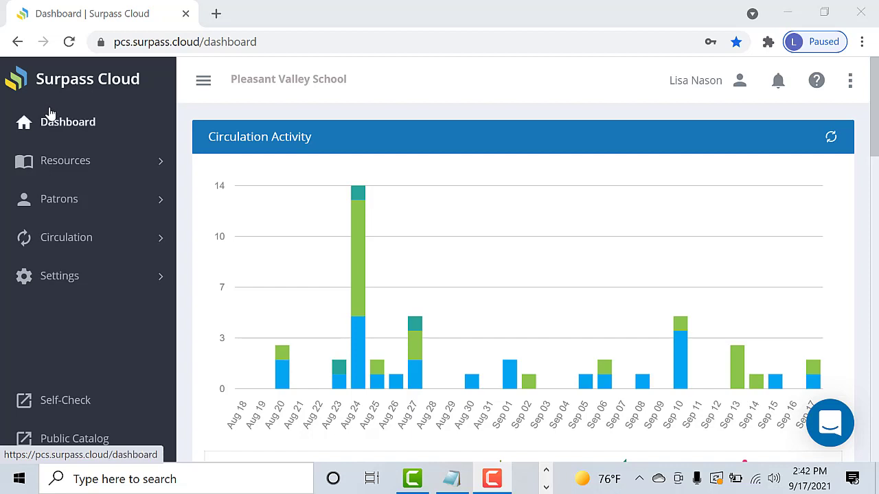
Step: Go to Resources > View and bring up the + add-resource menu
{"action": "left_click", "coordinate": [51, 162]}
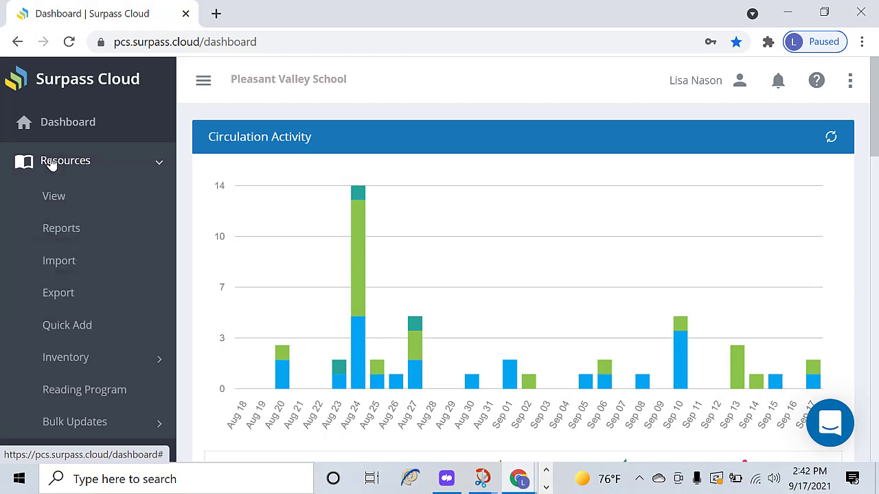
{"action": "left_click", "coordinate": [53, 197]}
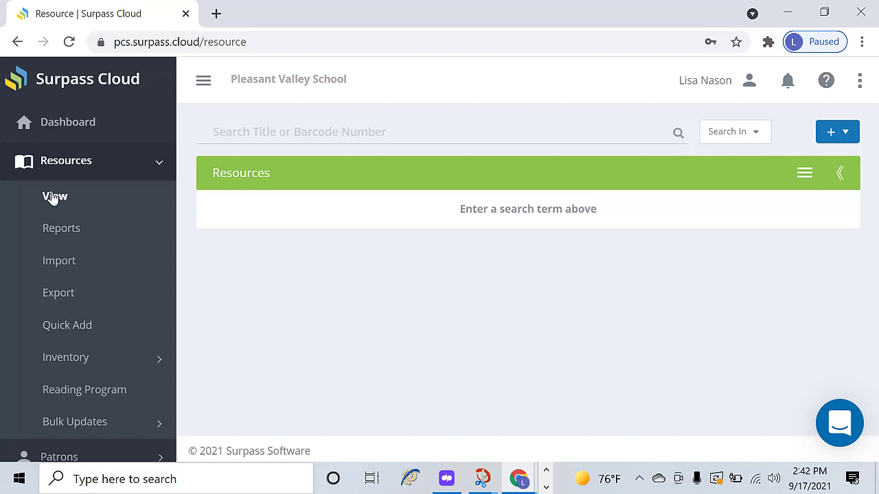
{"action": "left_click", "coordinate": [833, 137]}
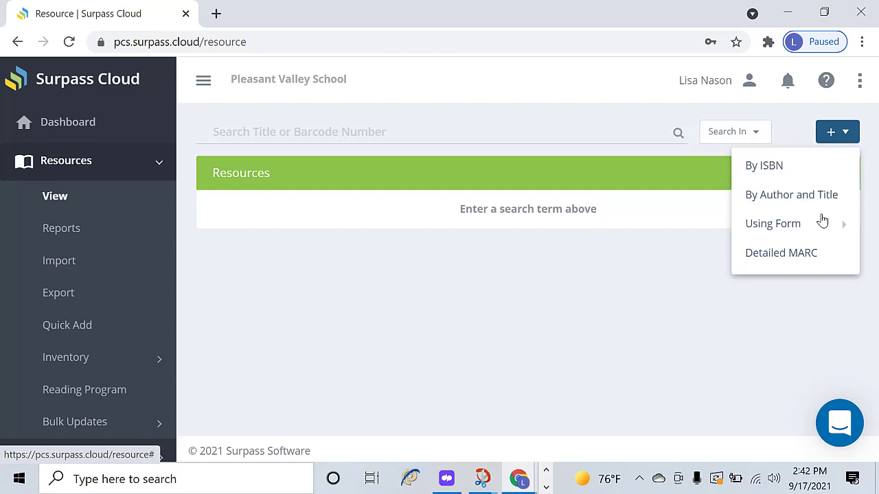
{"action": "mouse_move", "coordinate": [822, 221]}
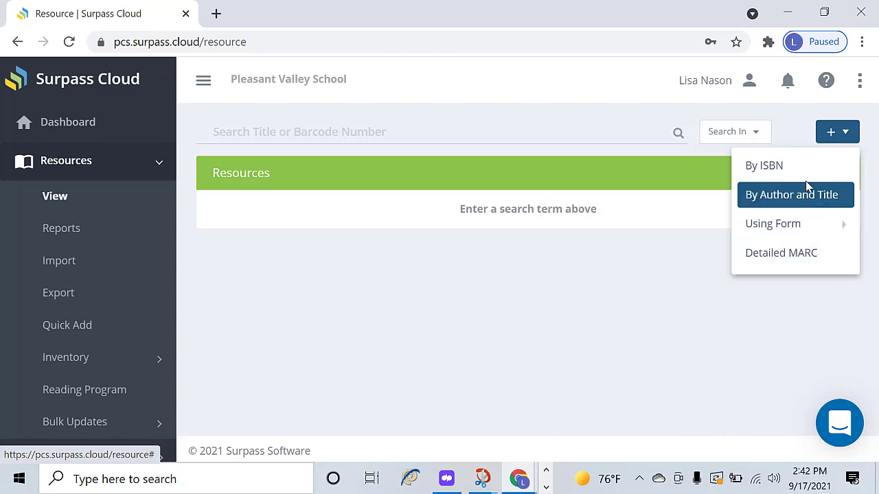
{"action": "left_click", "coordinate": [804, 173]}
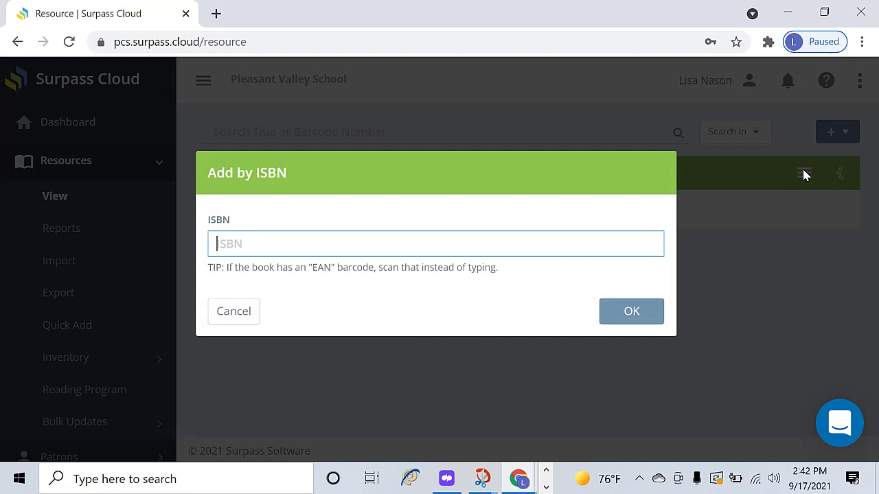
{"action": "type", "text": "9781728235202"}
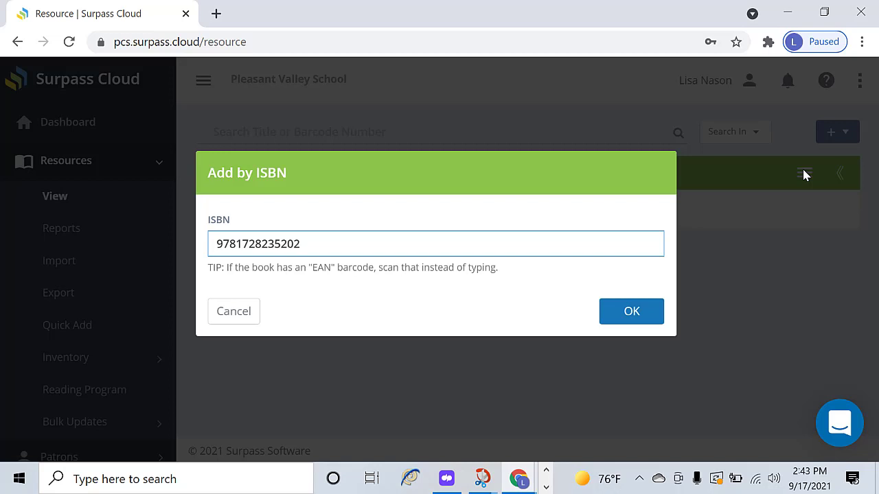
{"action": "left_click", "coordinate": [620, 313]}
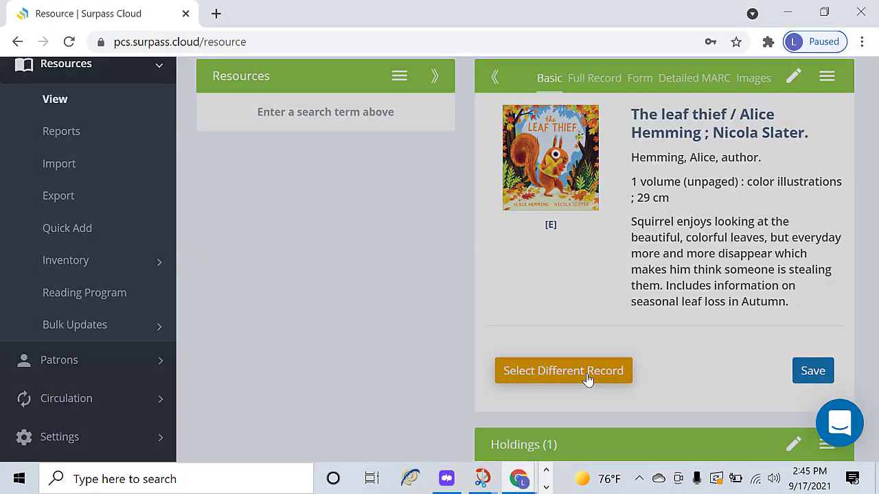
Step: Compare the three matching records for The leaf thief, returning to the first
{"action": "left_click", "coordinate": [588, 377]}
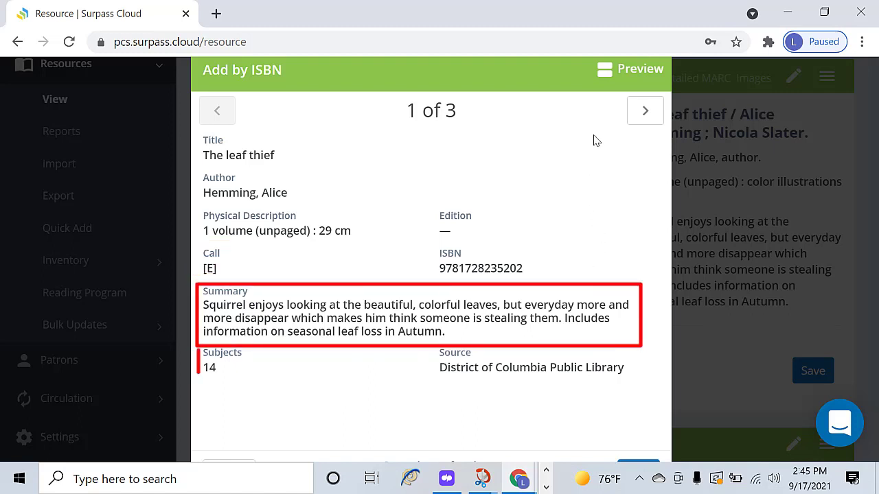
{"action": "left_click", "coordinate": [644, 111]}
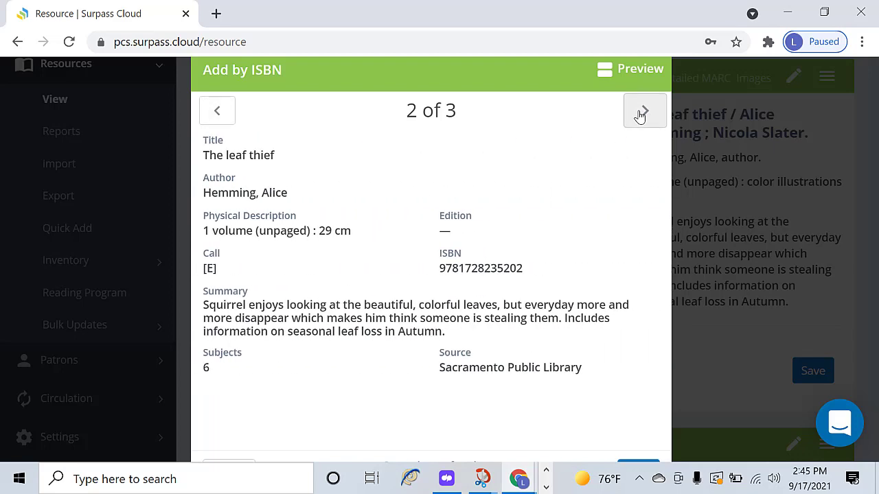
{"action": "left_click", "coordinate": [644, 112]}
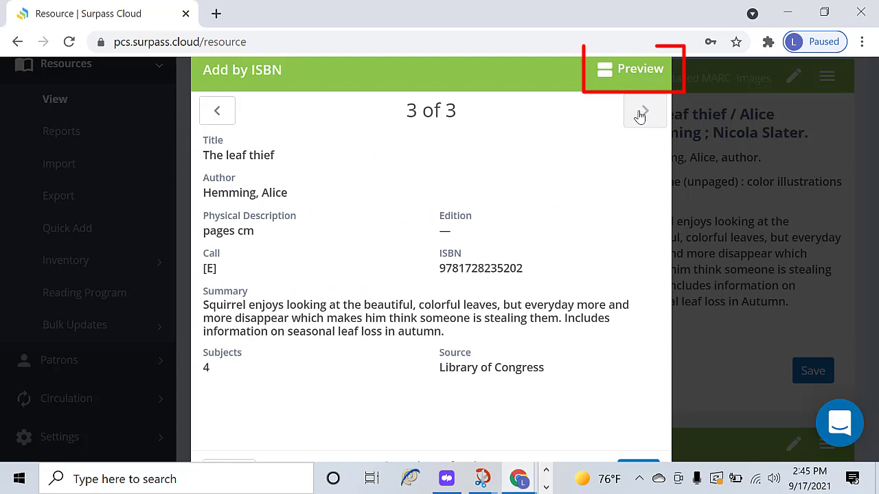
{"action": "left_click", "coordinate": [220, 122]}
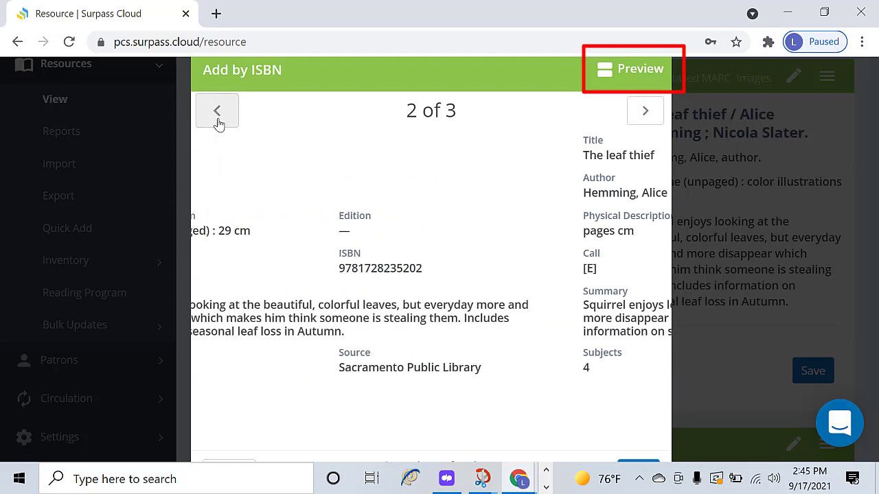
{"action": "left_click", "coordinate": [219, 122]}
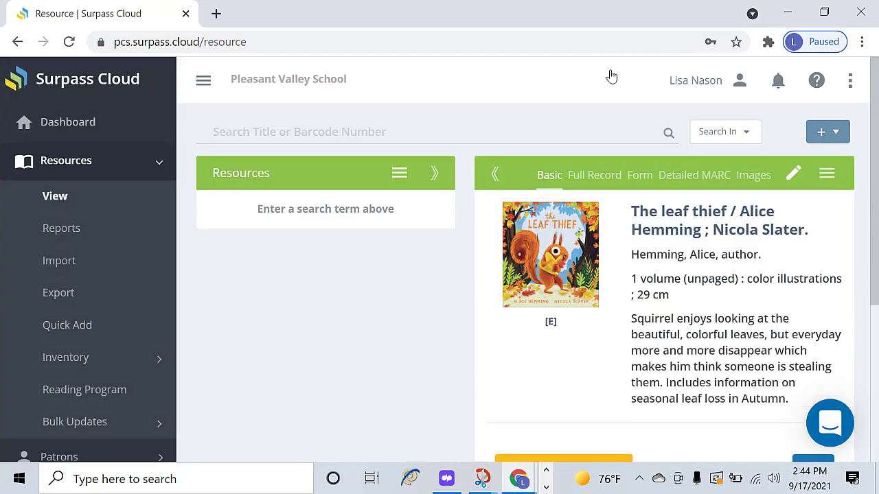
Step: Save The leaf thief as a new resource record
{"action": "left_click_drag", "start_coordinate": [877, 122], "coordinate": [876, 180]}
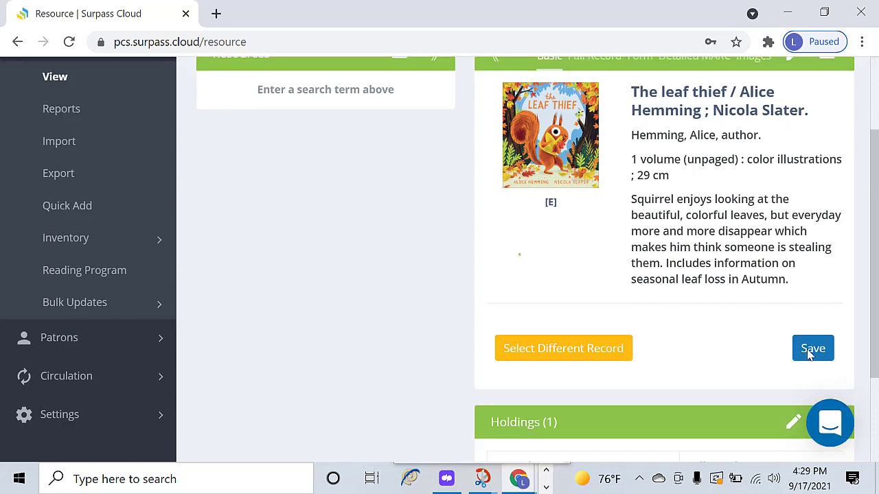
{"action": "left_click", "coordinate": [812, 348]}
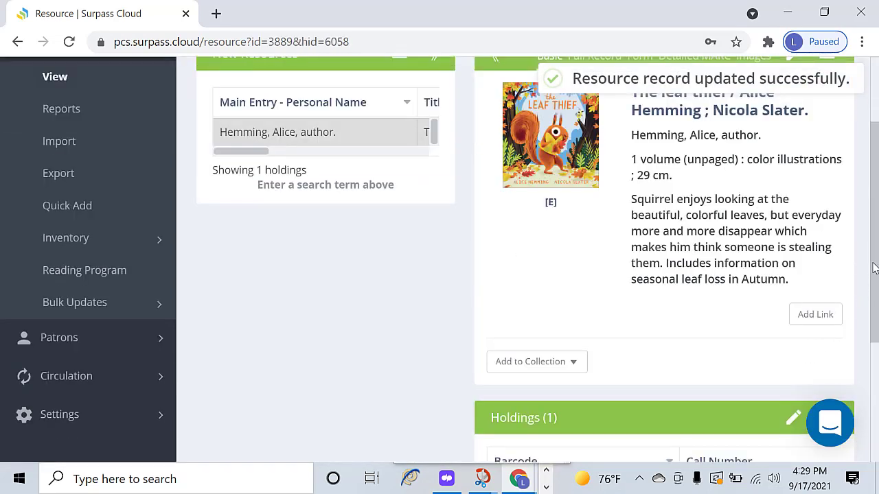
Step: Edit the holding's barcode so it ends in 08, giving 938208, and relock it
{"action": "left_click_drag", "start_coordinate": [873, 268], "coordinate": [876, 332]}
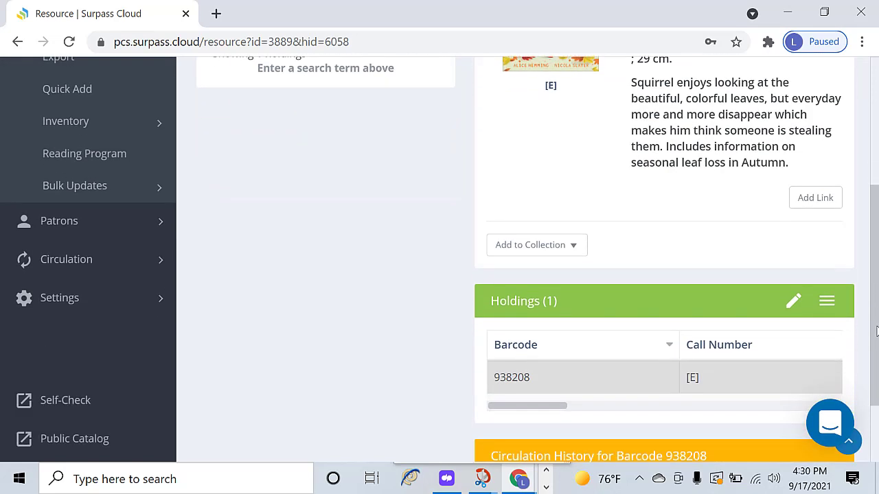
{"action": "left_click", "coordinate": [794, 304]}
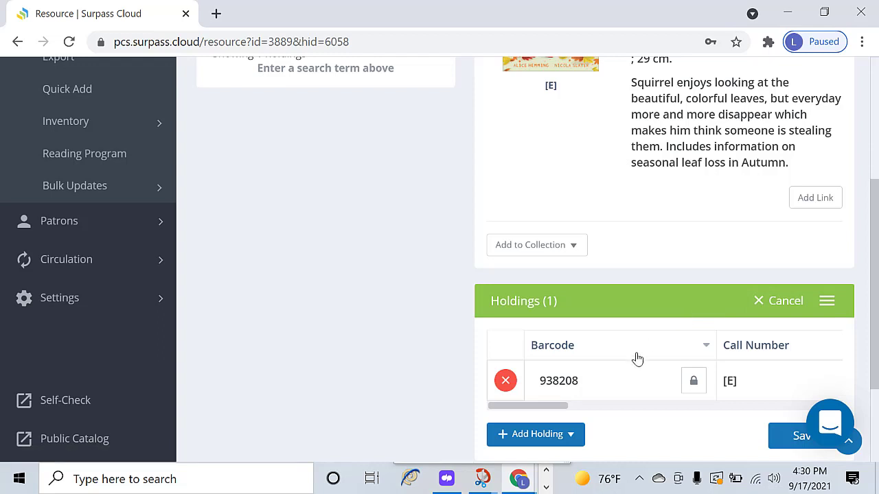
{"action": "left_click", "coordinate": [692, 383]}
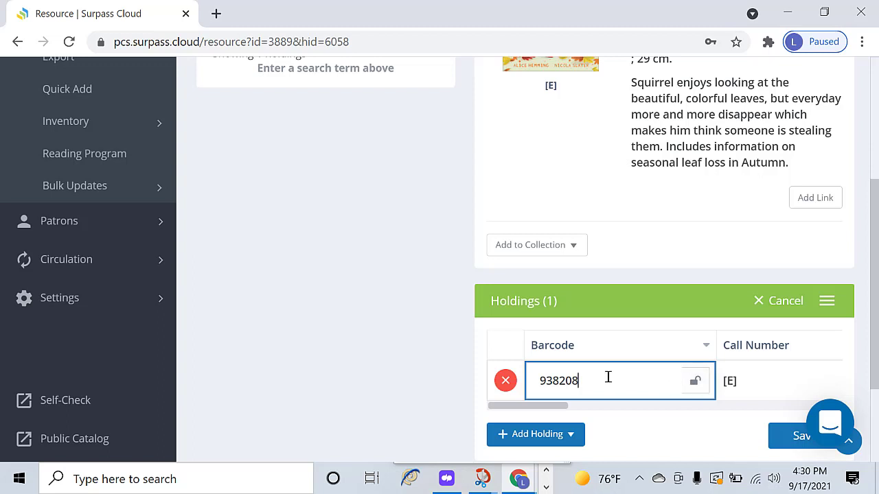
{"action": "key", "text": "BackSpace"}
{"action": "key", "text": "BackSpace"}
{"action": "type", "text": "08"}
{"action": "left_click", "coordinate": [695, 382]}
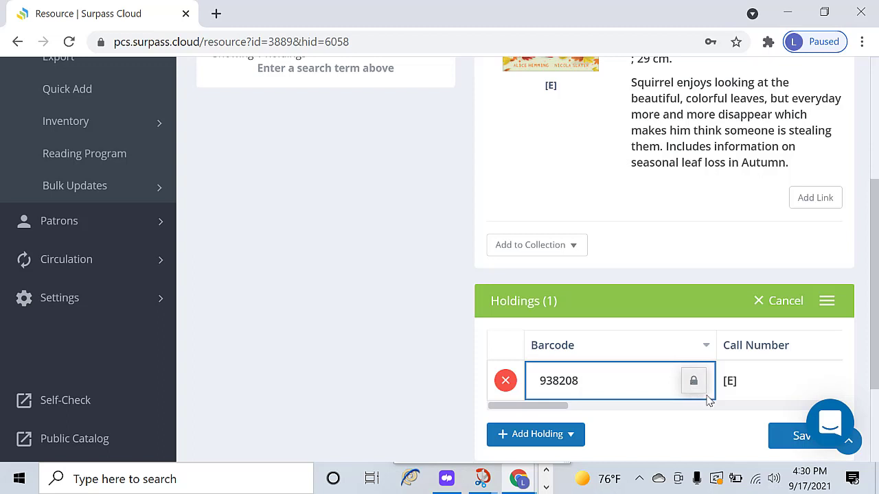
Step: Check the holding's call number [E], Regular category and In Library status
{"action": "left_click", "coordinate": [738, 381]}
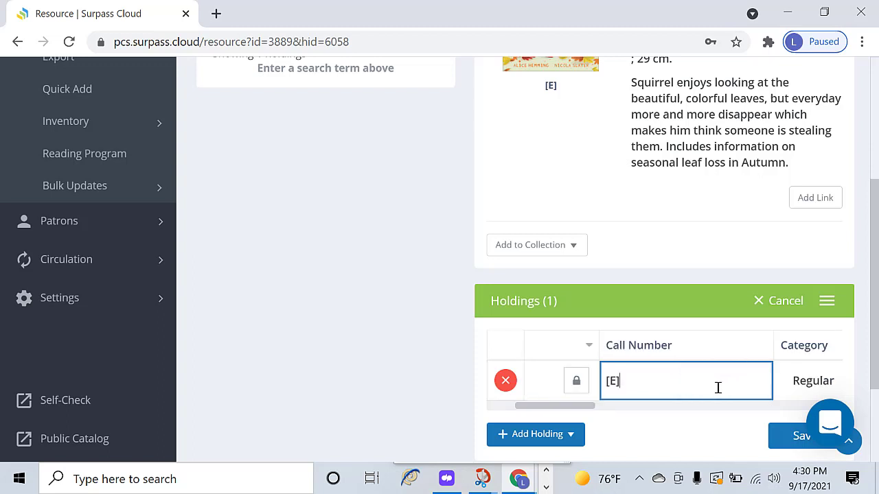
{"action": "left_click_drag", "start_coordinate": [584, 409], "coordinate": [636, 414]}
{"action": "left_click", "coordinate": [733, 385]}
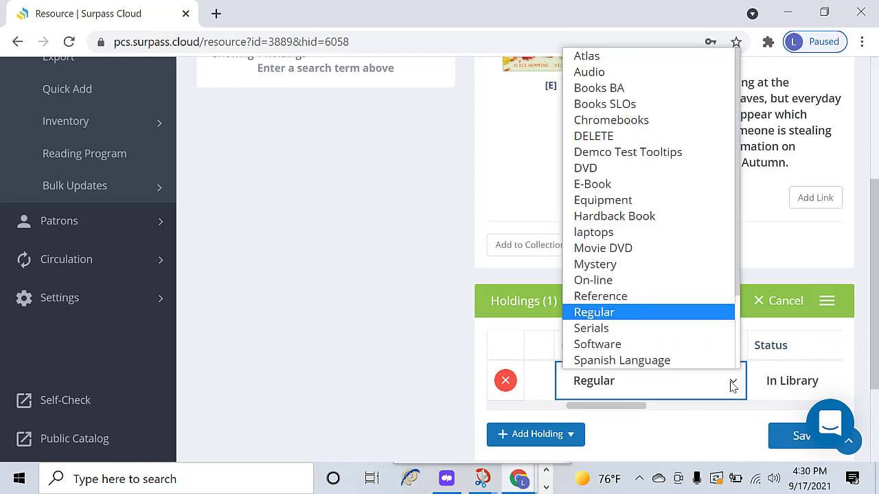
{"action": "left_click", "coordinate": [734, 386]}
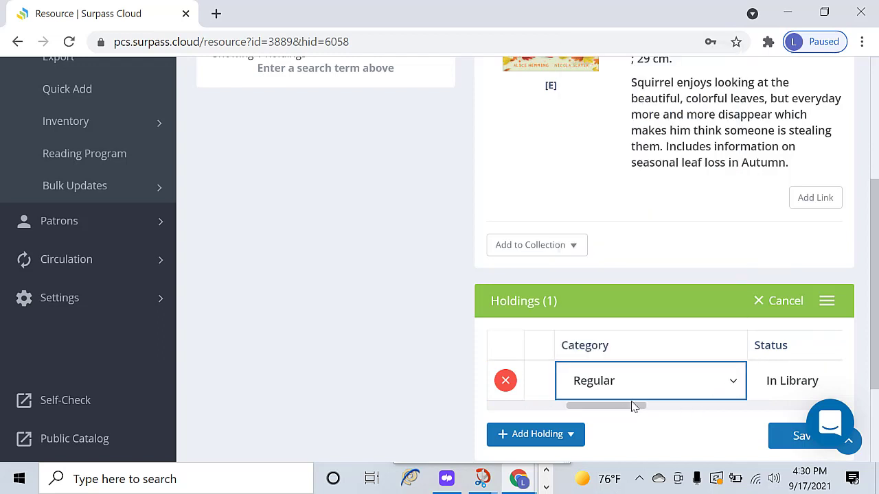
{"action": "left_click_drag", "start_coordinate": [625, 412], "coordinate": [698, 402]}
{"action": "left_click", "coordinate": [754, 382]}
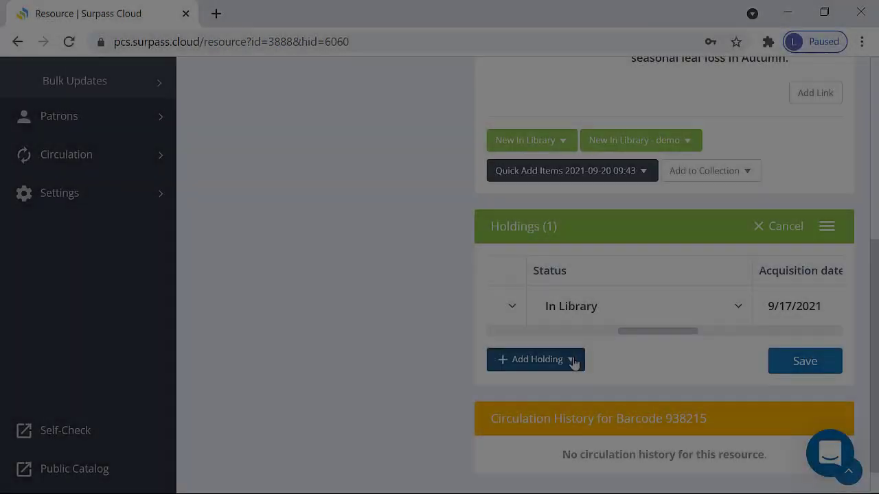
Step: Add 2 more In Library holdings, bringing the total to 3
{"action": "left_click", "coordinate": [570, 359]}
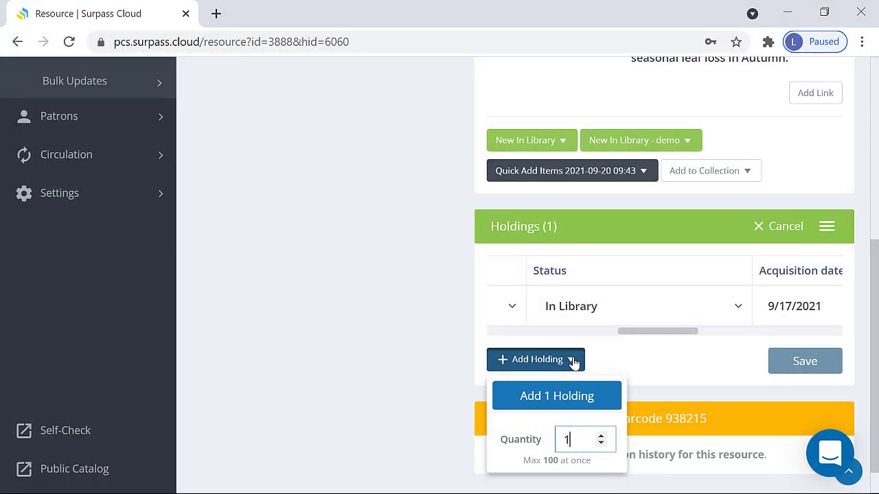
{"action": "left_click", "coordinate": [599, 439]}
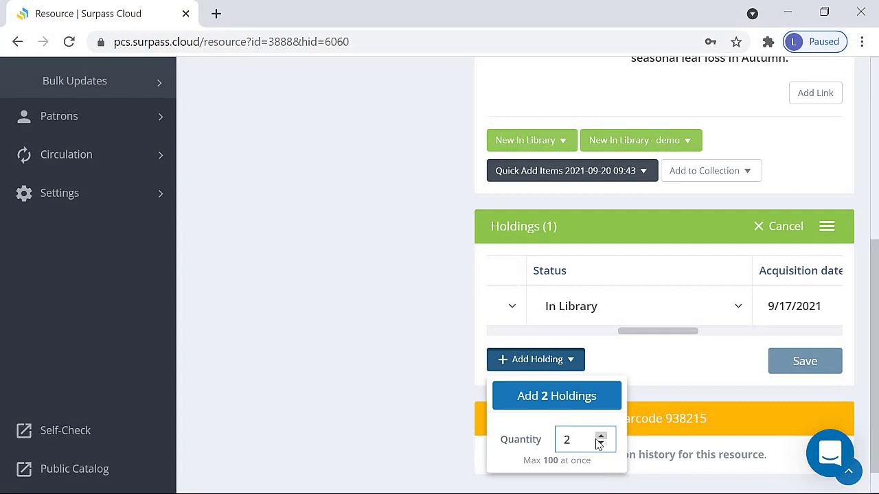
{"action": "left_click", "coordinate": [581, 405]}
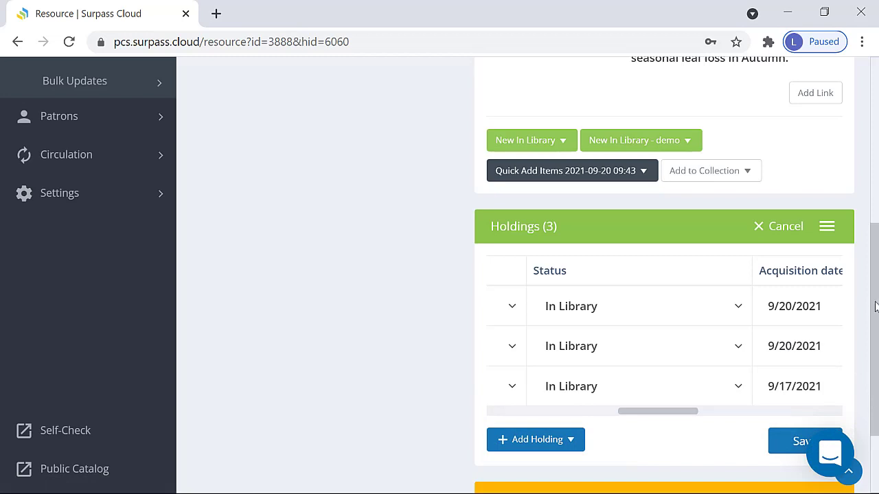
{"action": "scroll", "coordinate": [875, 320], "scroll_direction": "down", "scroll_amount": 1}
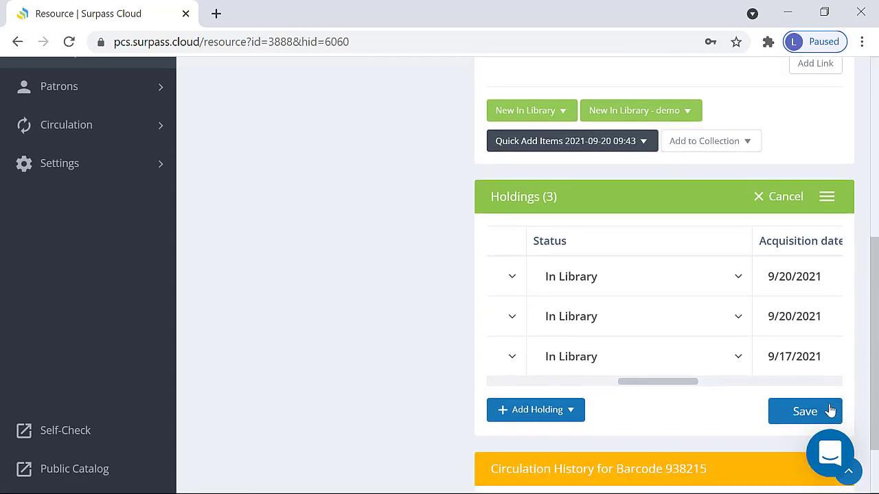